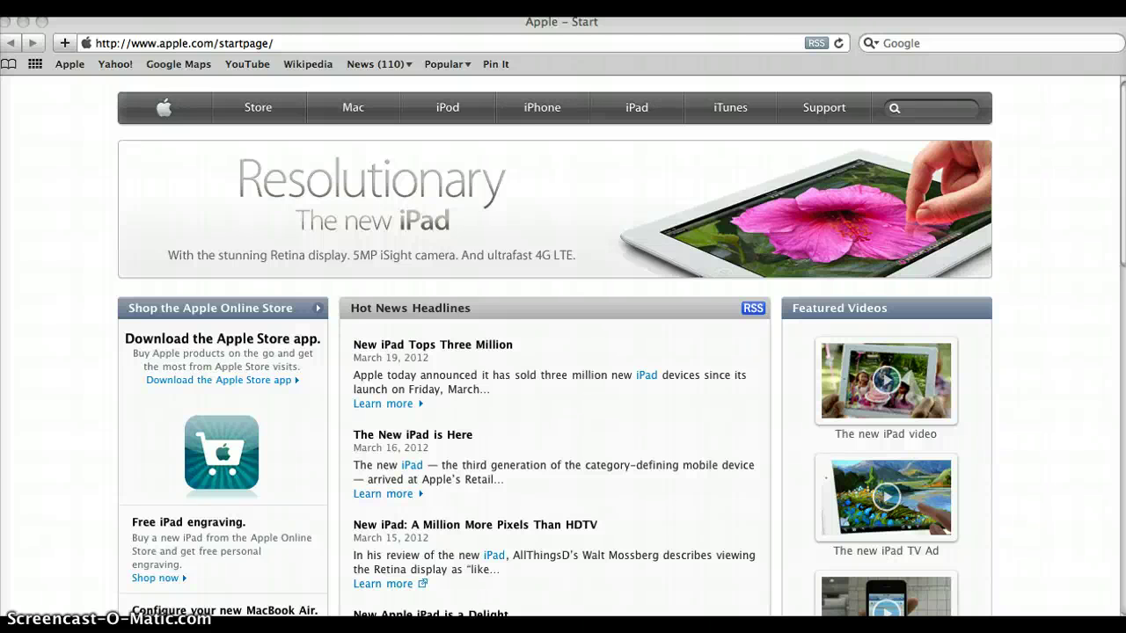
Search Google in Safari for 'coffeeshop blog actions' using the suggested completion.
click(993, 44)
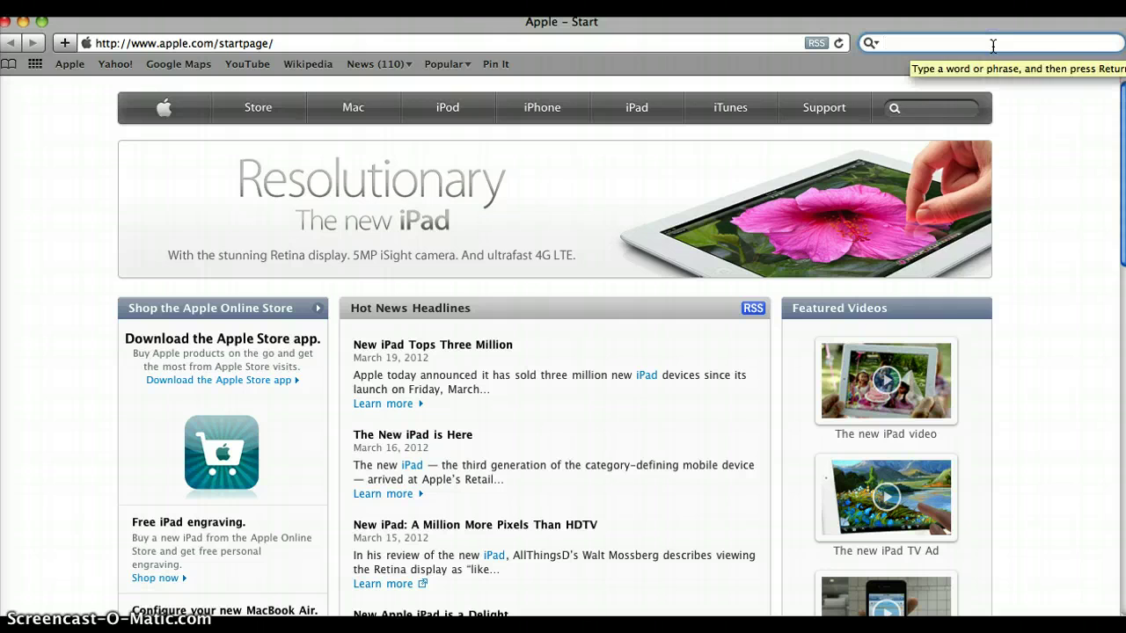
text(coffeshop)
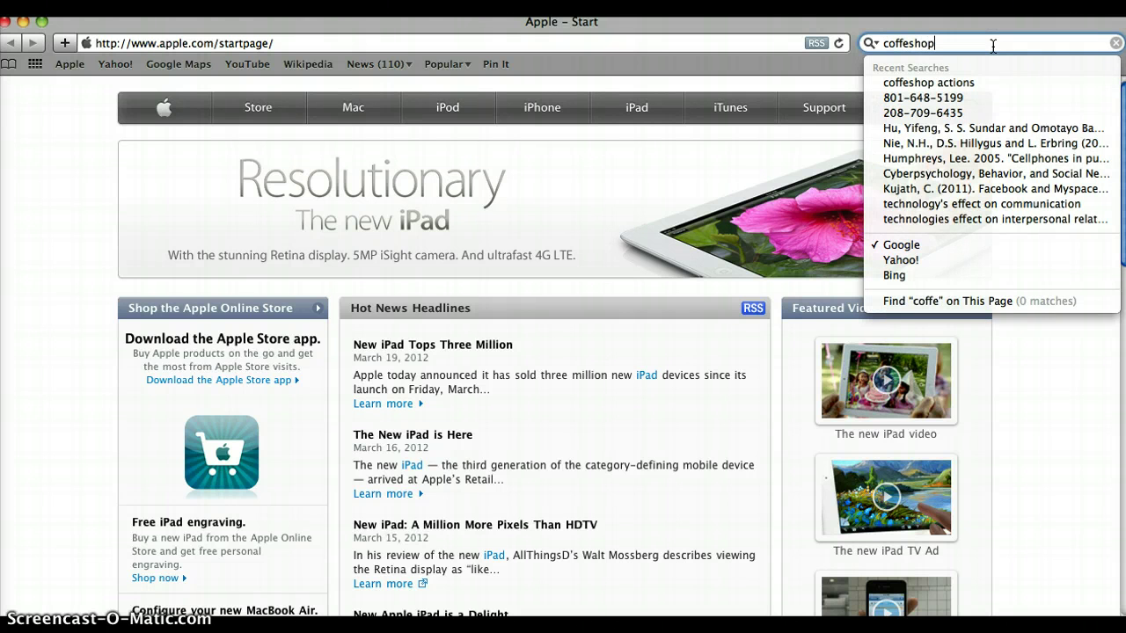
text( blog actions)
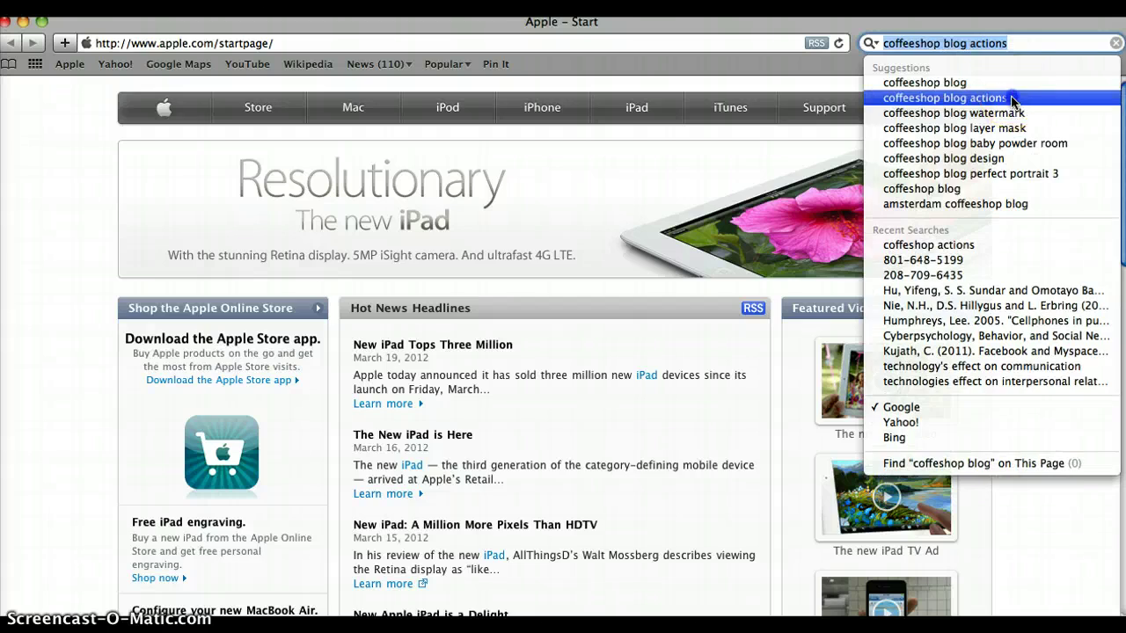
click(1013, 98)
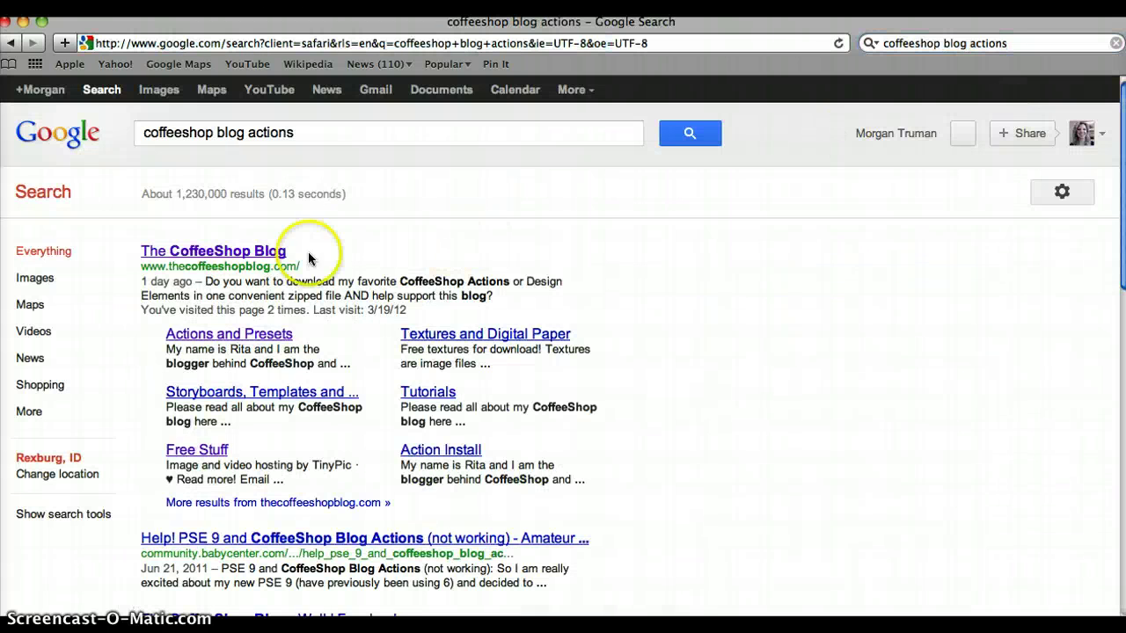
Open The CoffeeShop Blog and go through Free Stuff to its Actions and Presets page.
click(245, 254)
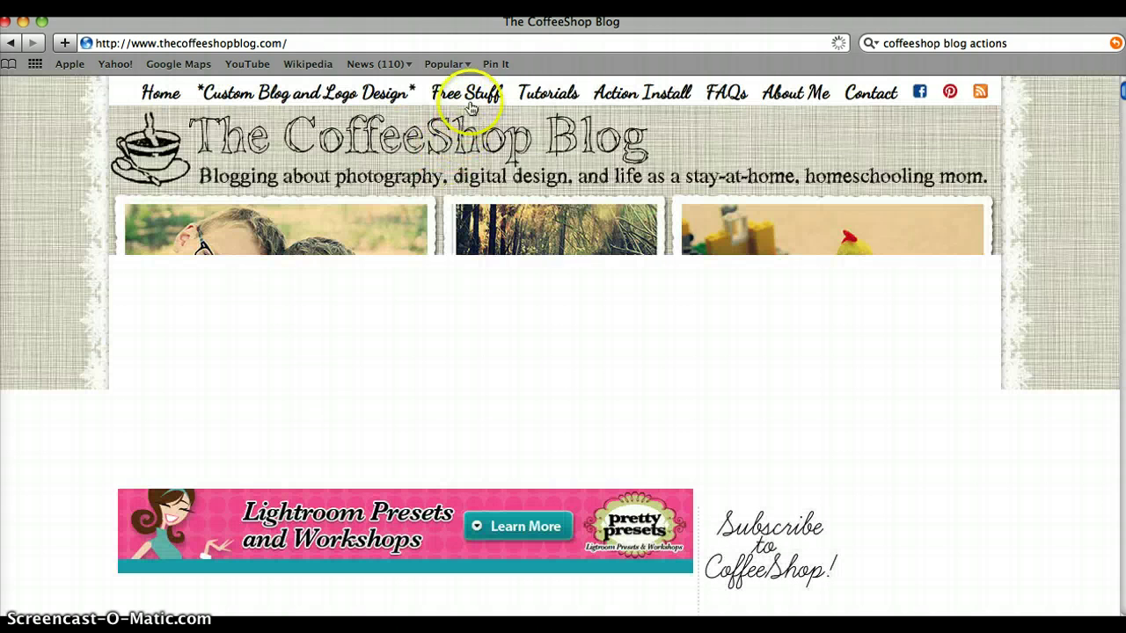
mouse_move(473, 95)
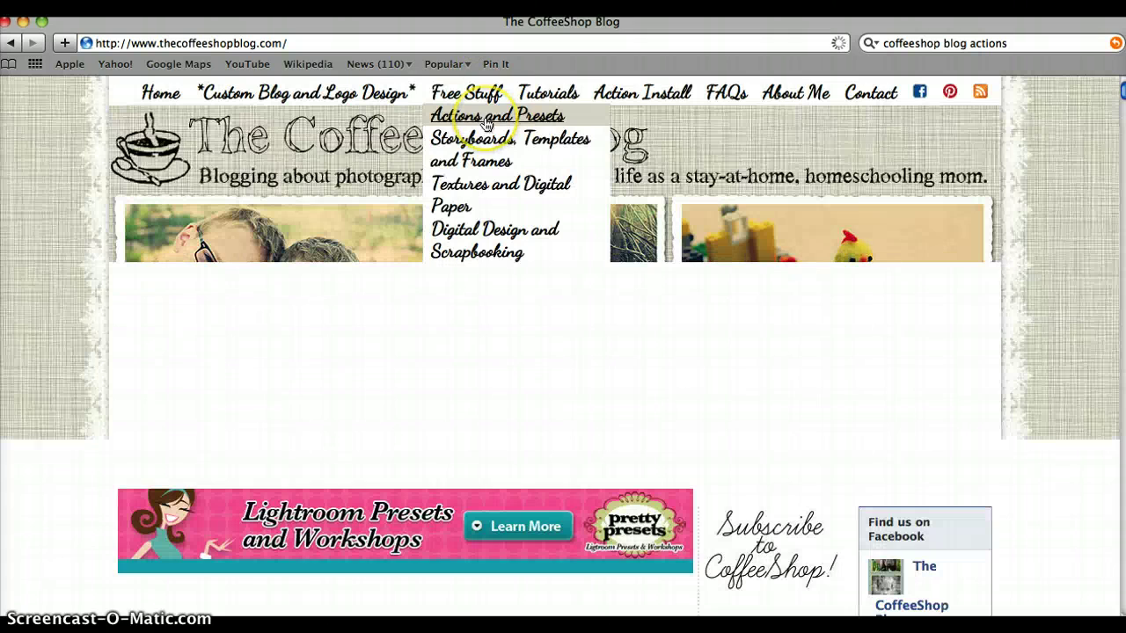
click(487, 126)
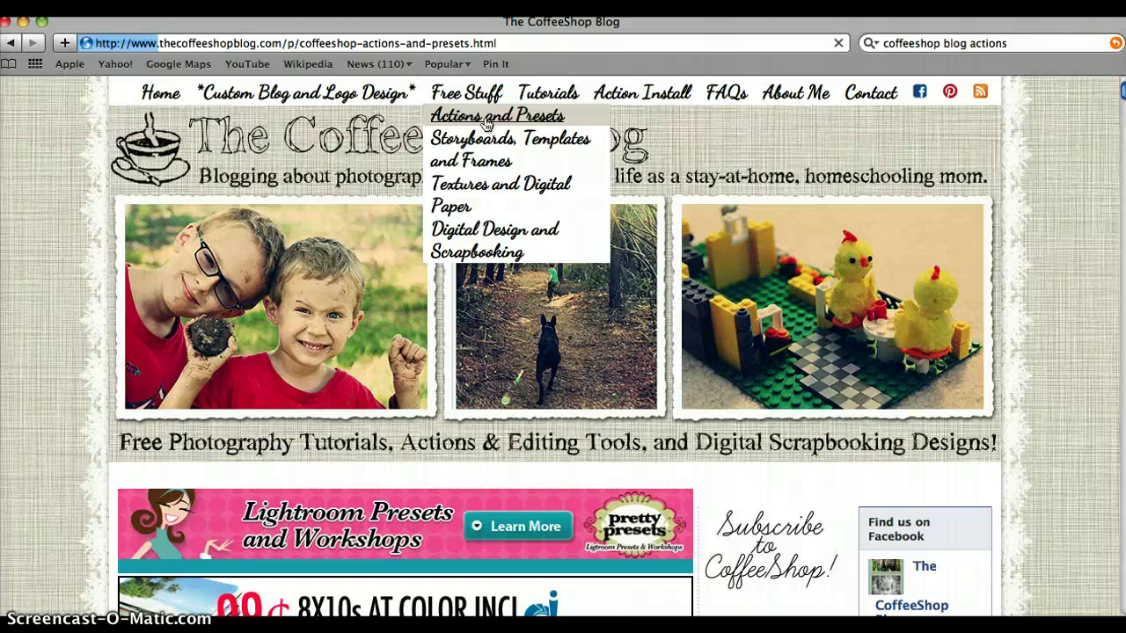
click(486, 123)
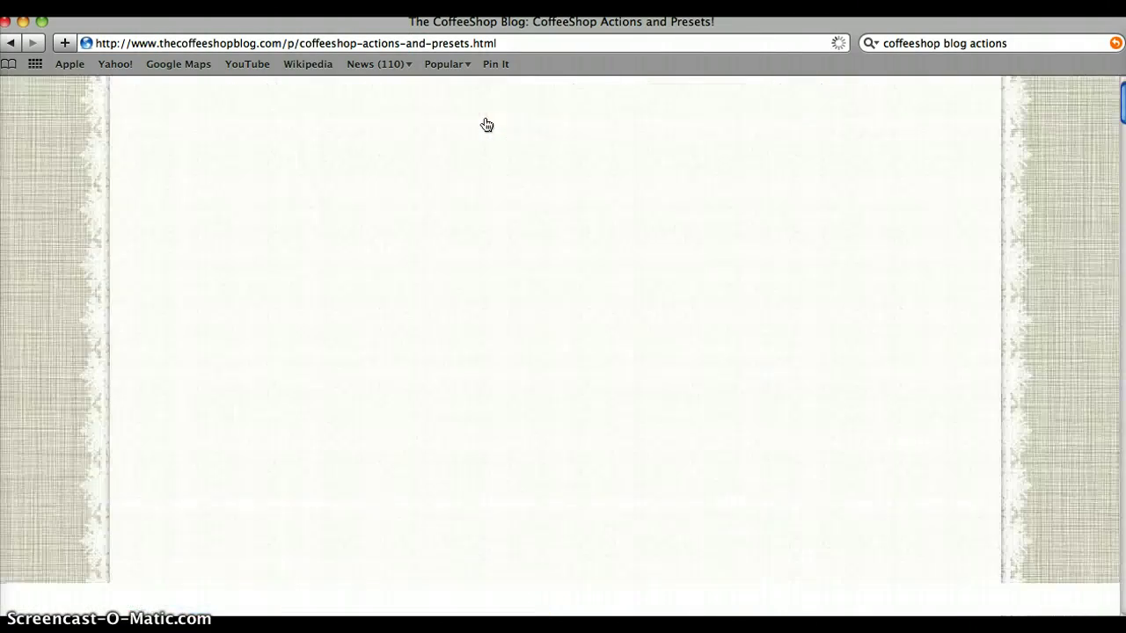
click(434, 254)
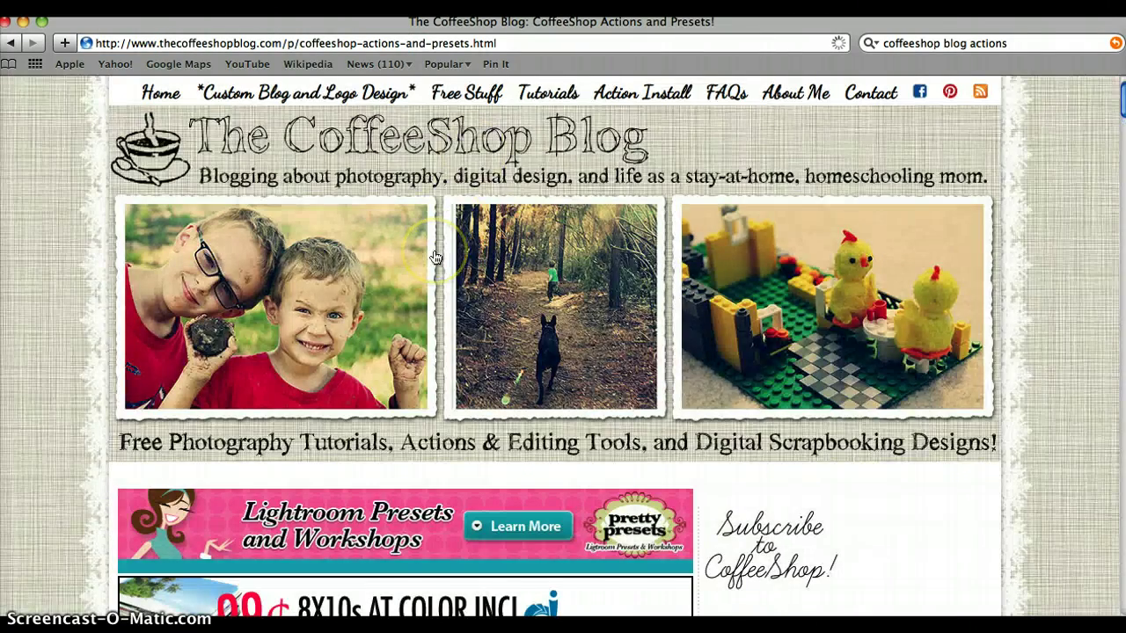
scroll(434, 256, down, 10)
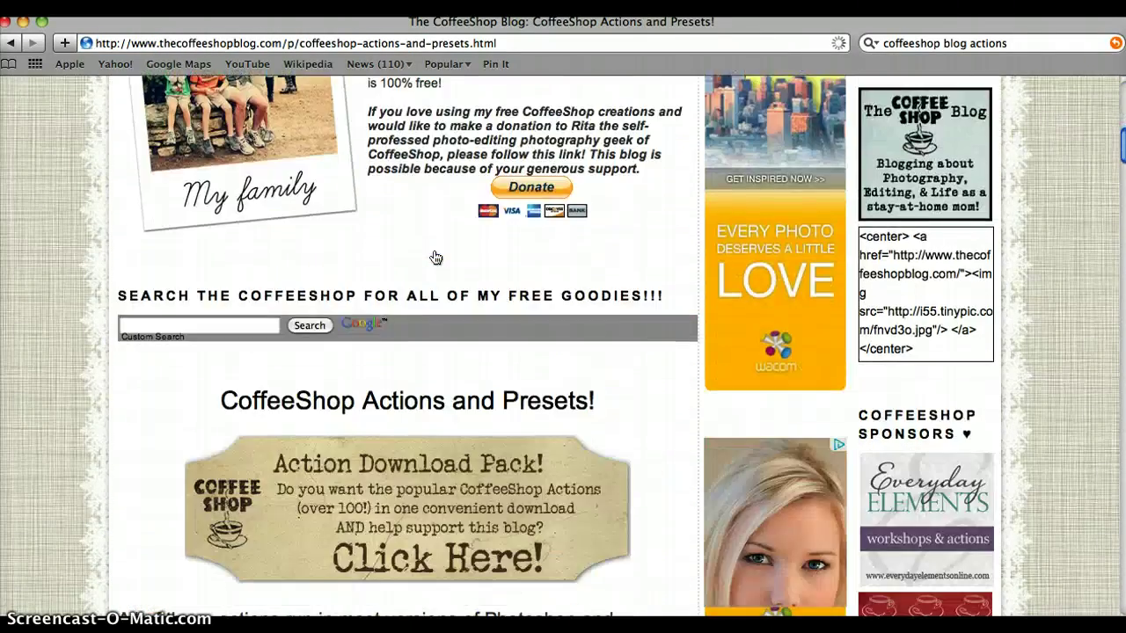
scroll(434, 256, down, 9)
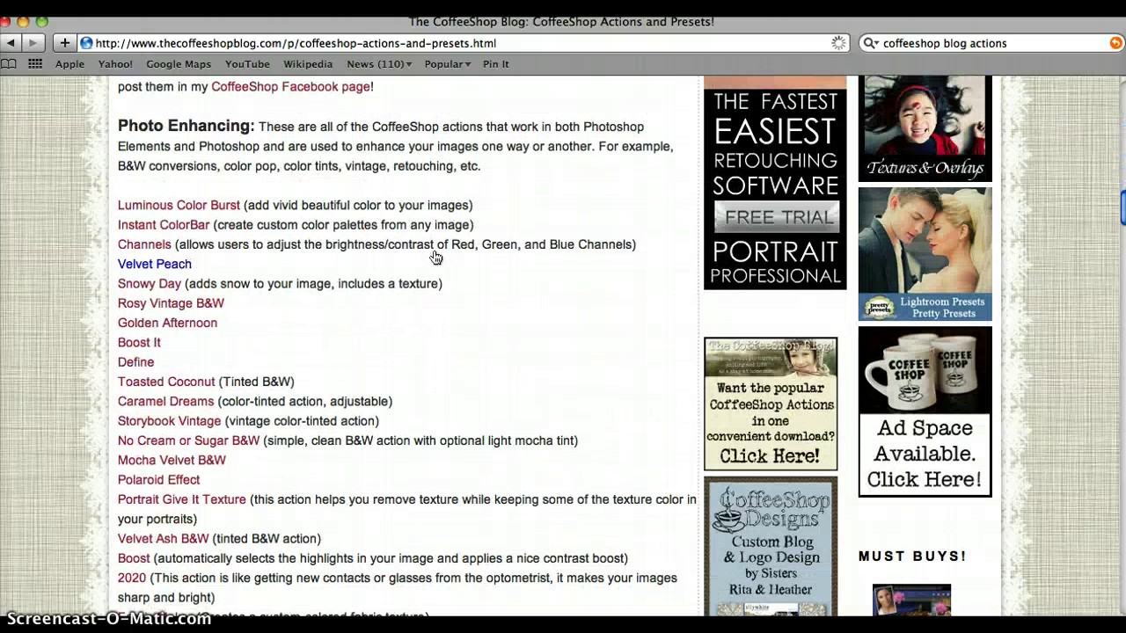
Open the Toasted Coconut B&W post from the Photo Enhancing list and scroll to its download link.
click(211, 222)
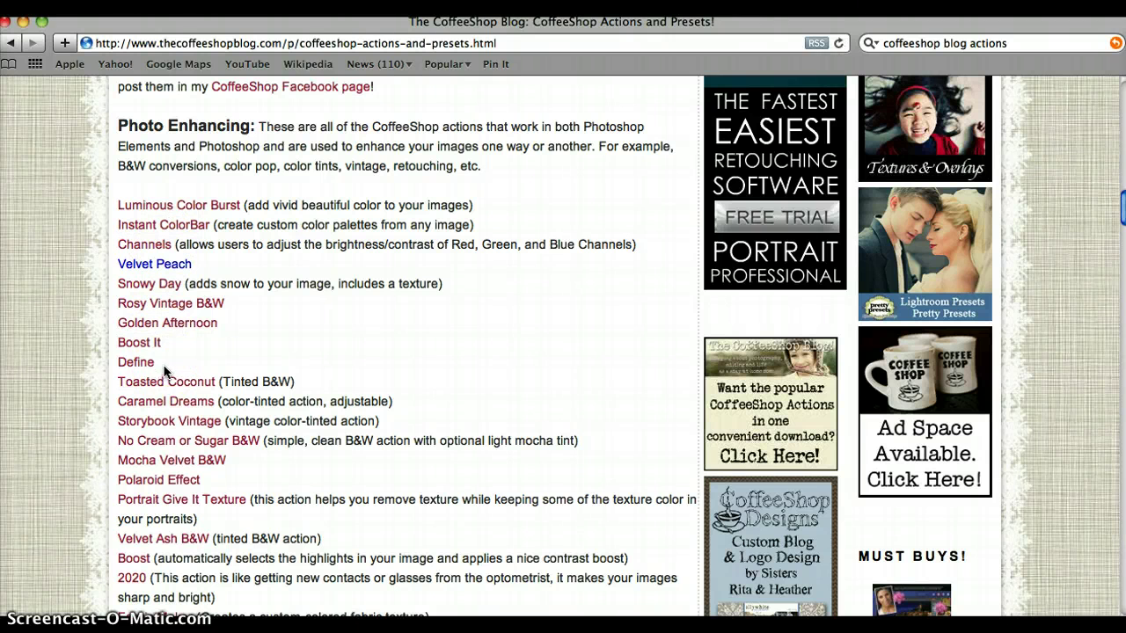
click(167, 357)
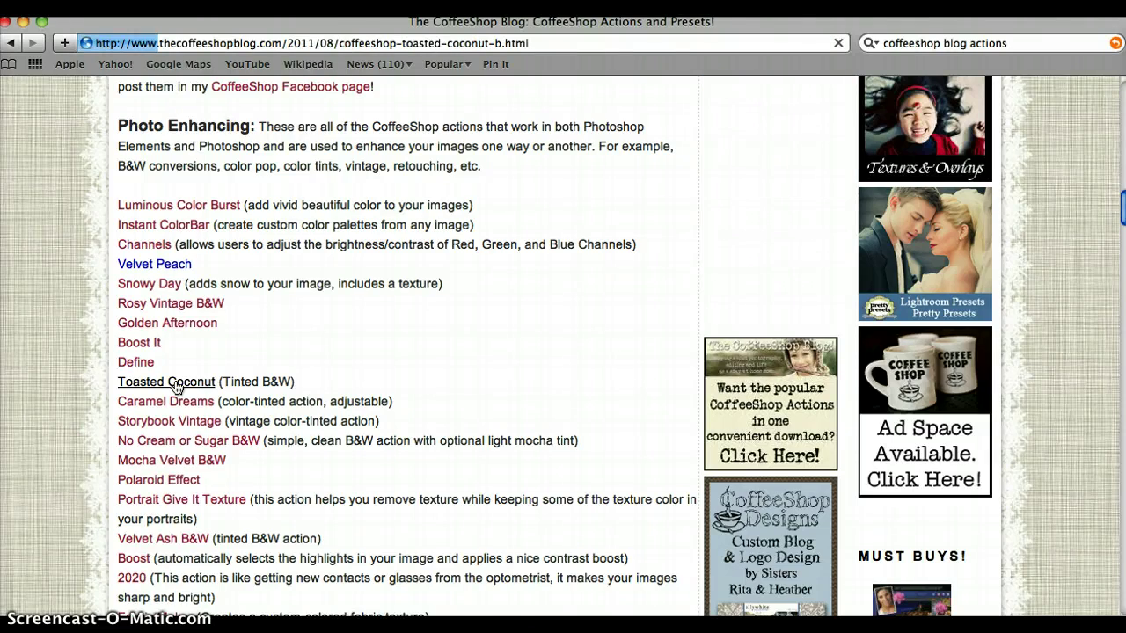
scroll(428, 344, down, 10)
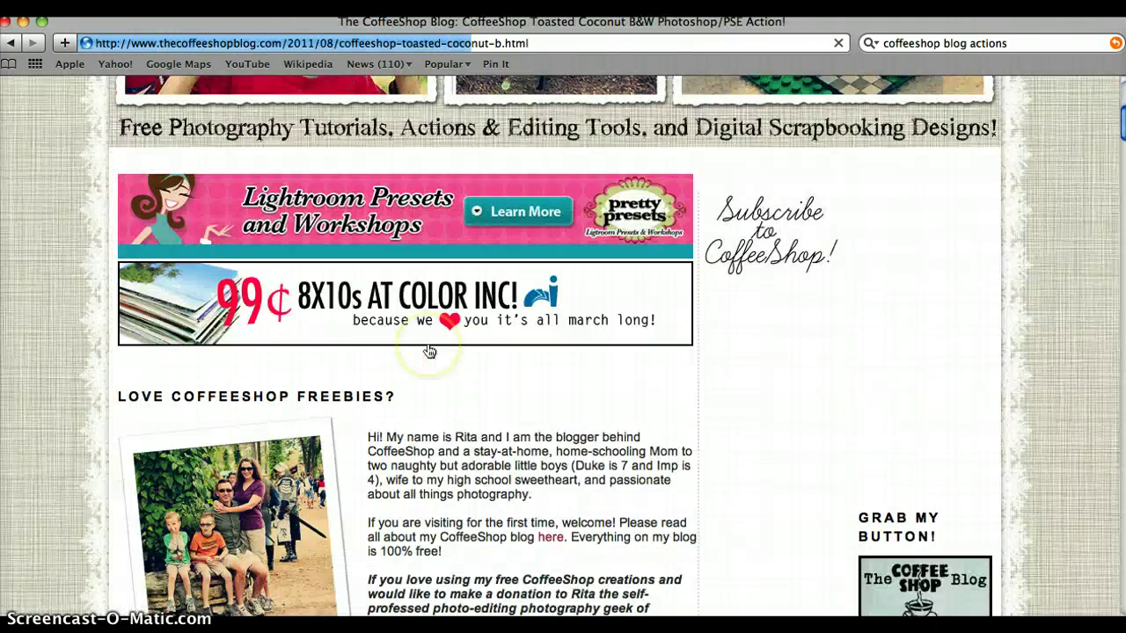
scroll(428, 349, down, 10)
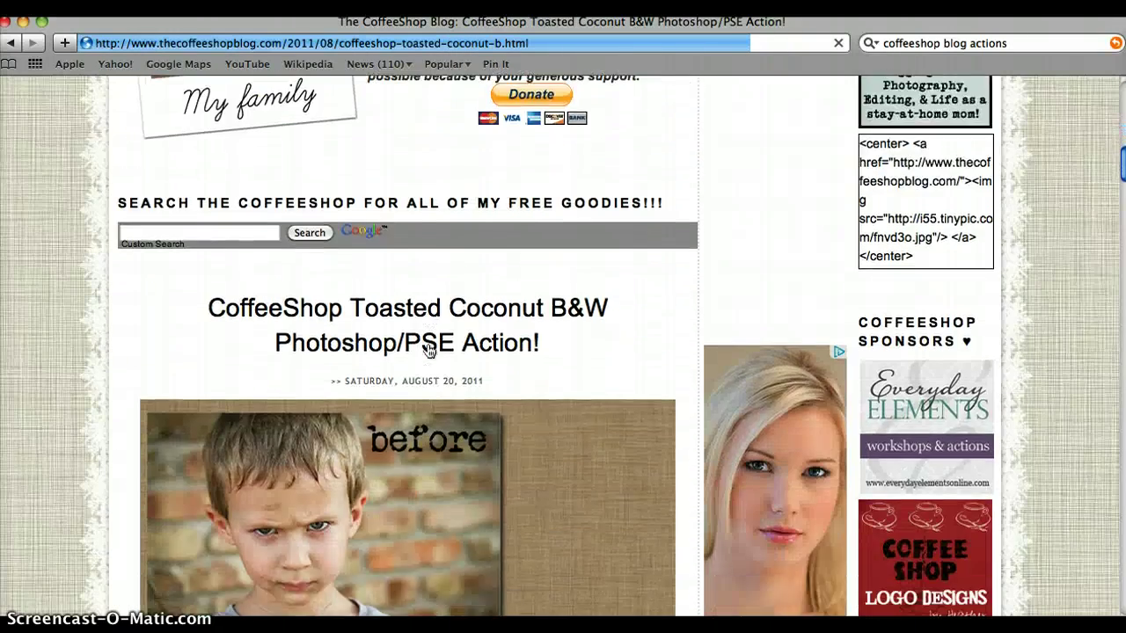
scroll(498, 338, down, 5)
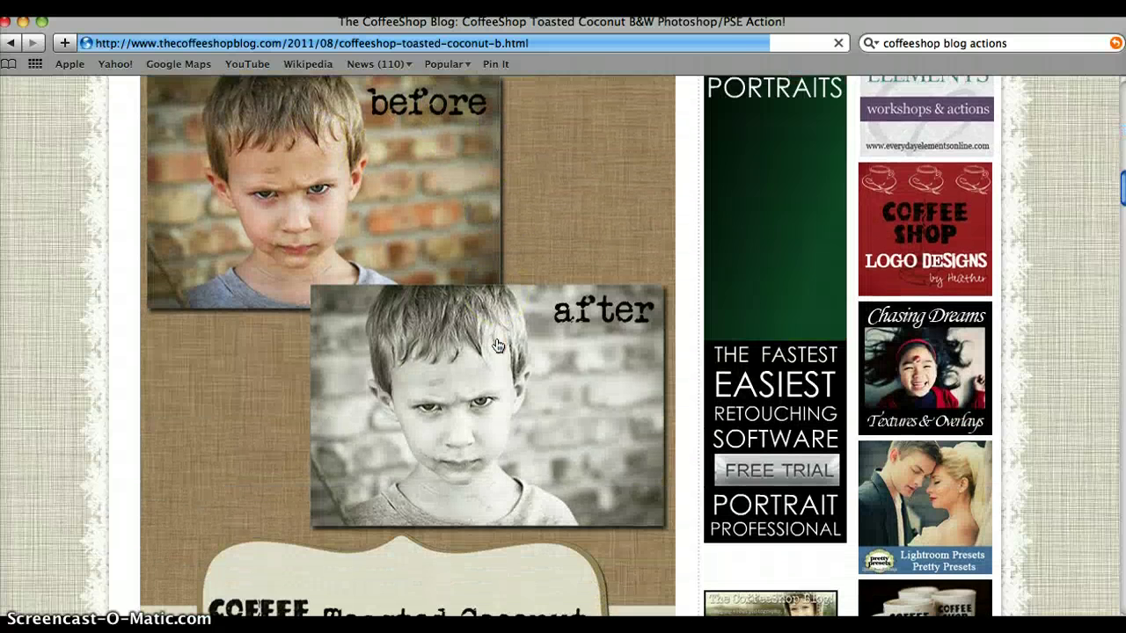
scroll(498, 345, down, 12)
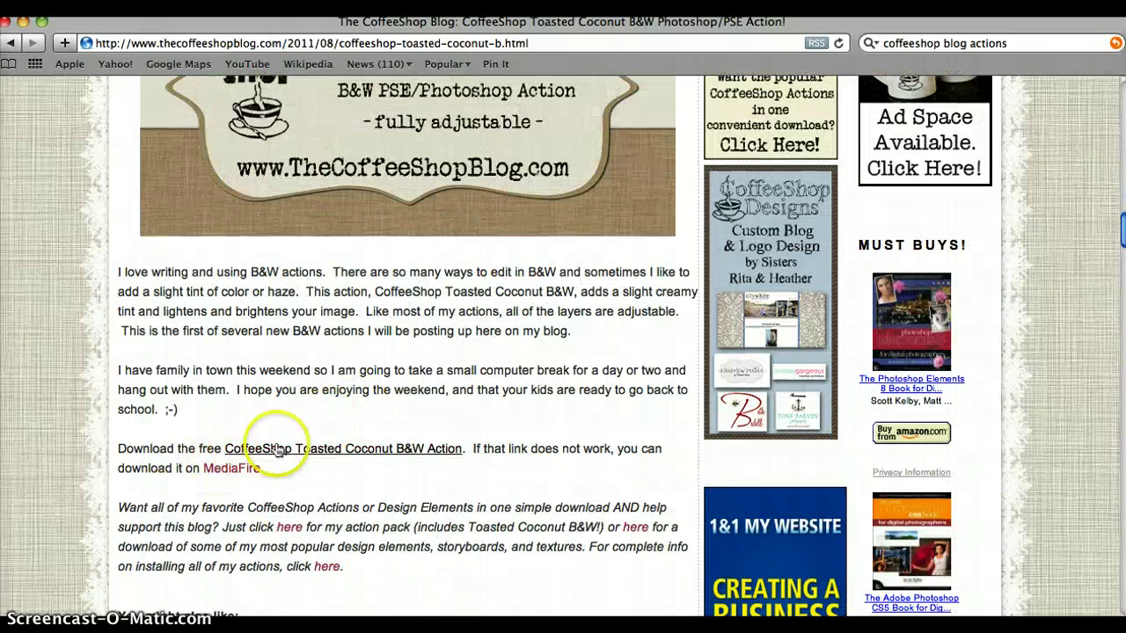
Download the Toasted Coconut B&W action and open the CoffeeShop Toasted Coconut BW folder from Downloads.
click(348, 450)
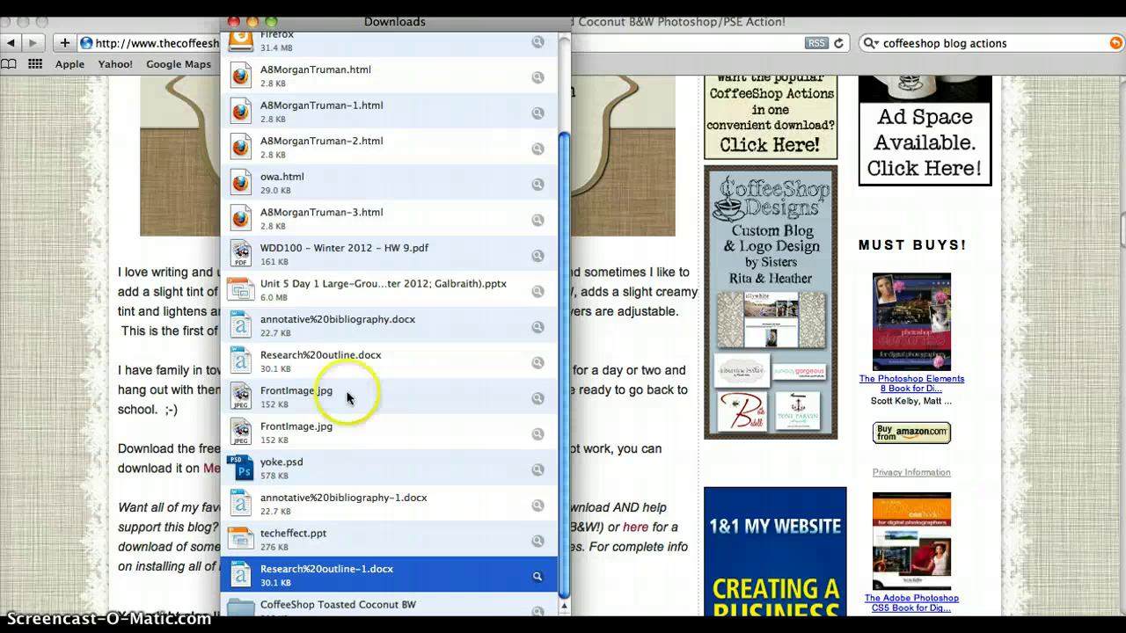
click(415, 22)
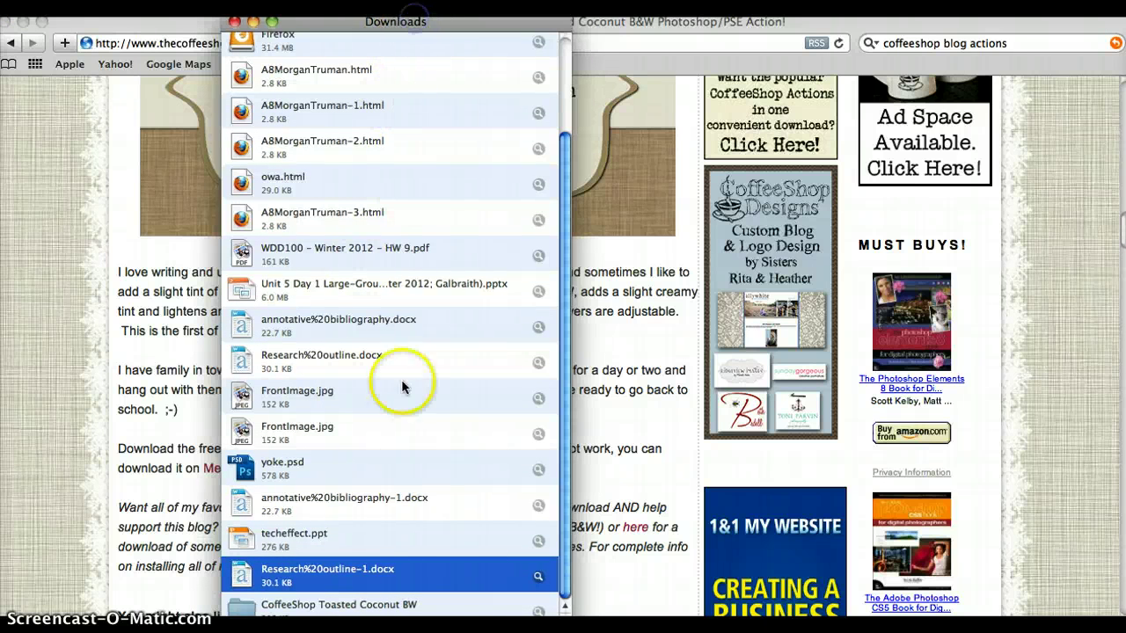
click(434, 605)
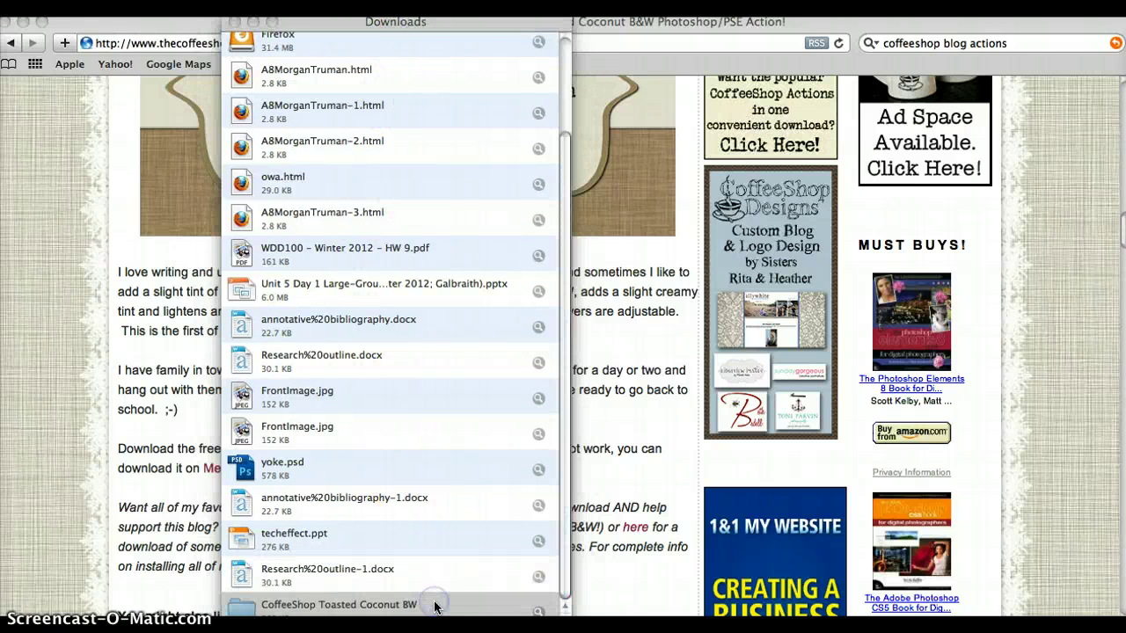
double_click(433, 605)
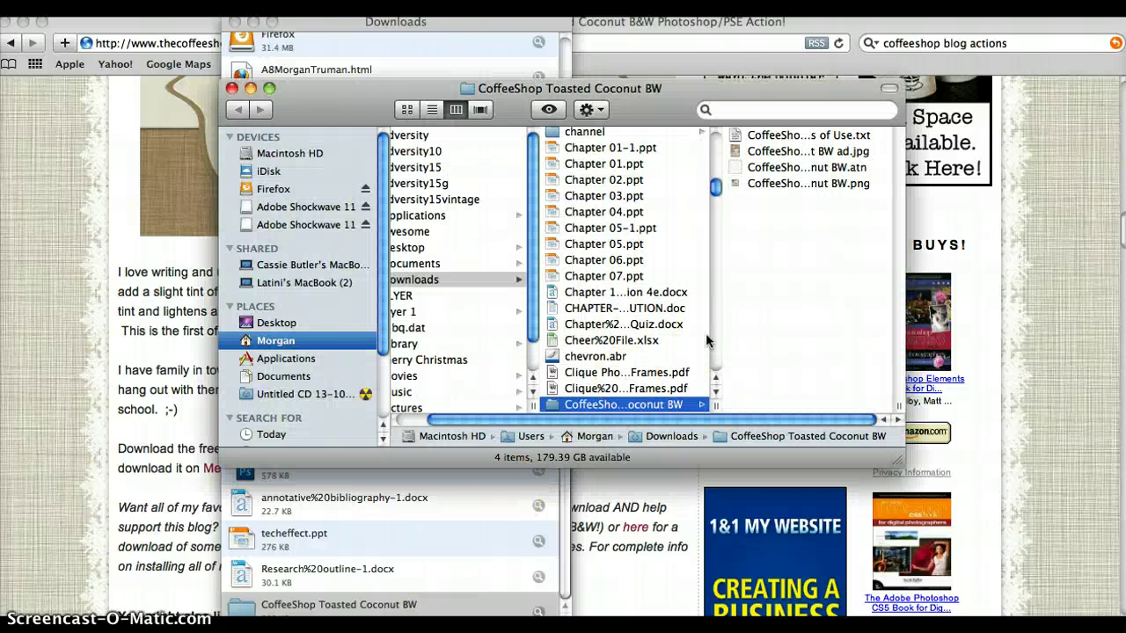
Load CoffeeShop Toasted Coconut BW.atn into Photoshop, then close the Finder folder and Downloads windows.
click(805, 211)
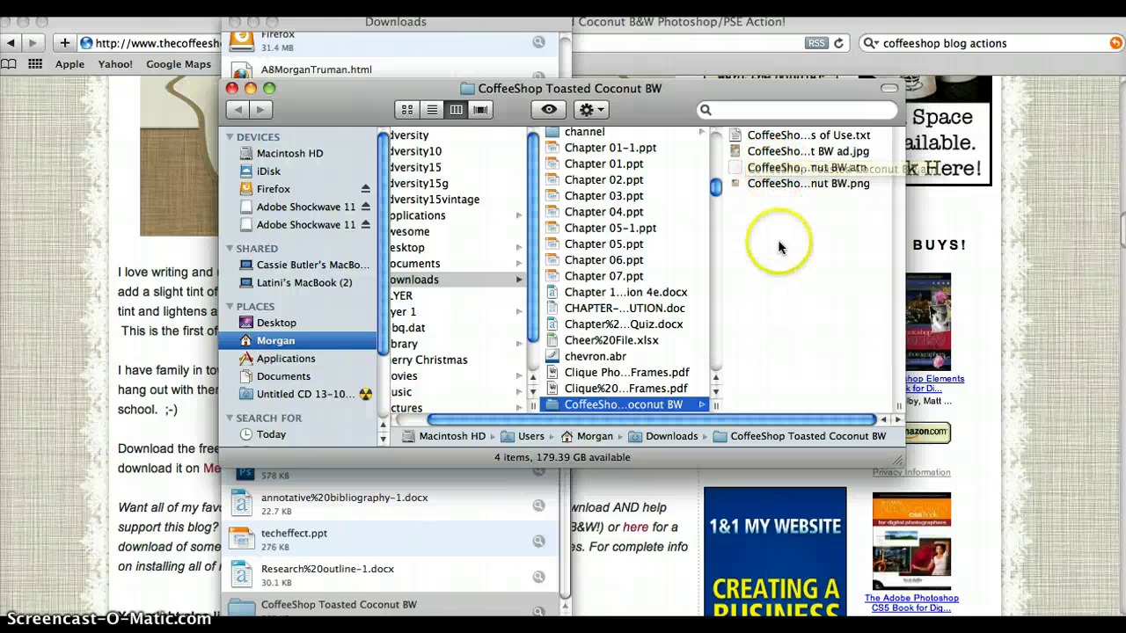
double_click(779, 167)
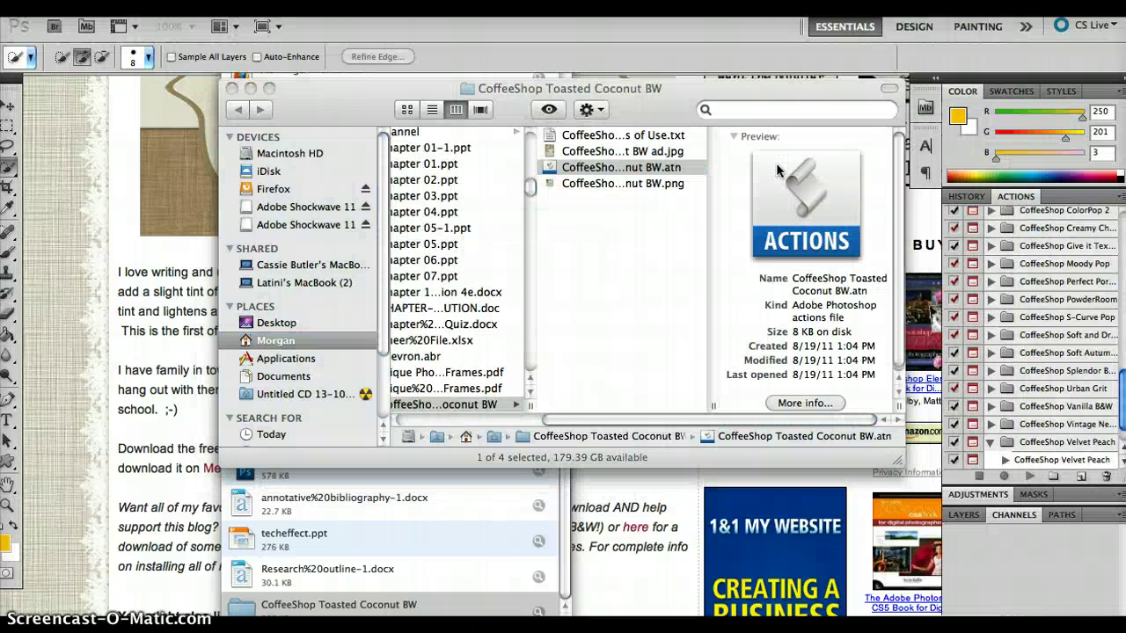
click(230, 88)
click(426, 112)
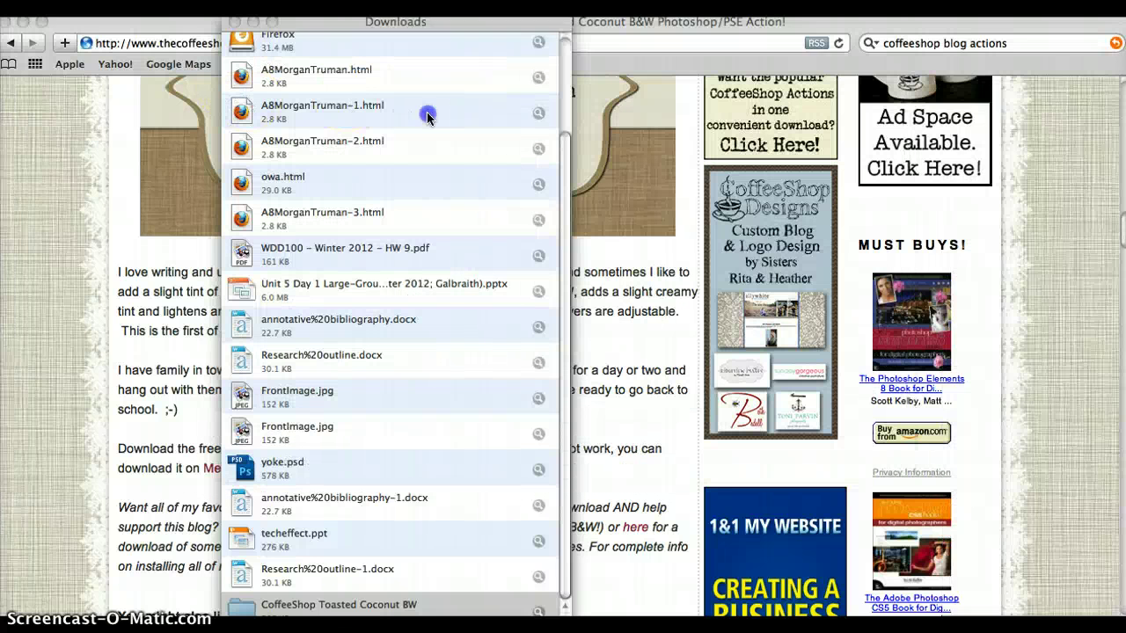
click(235, 21)
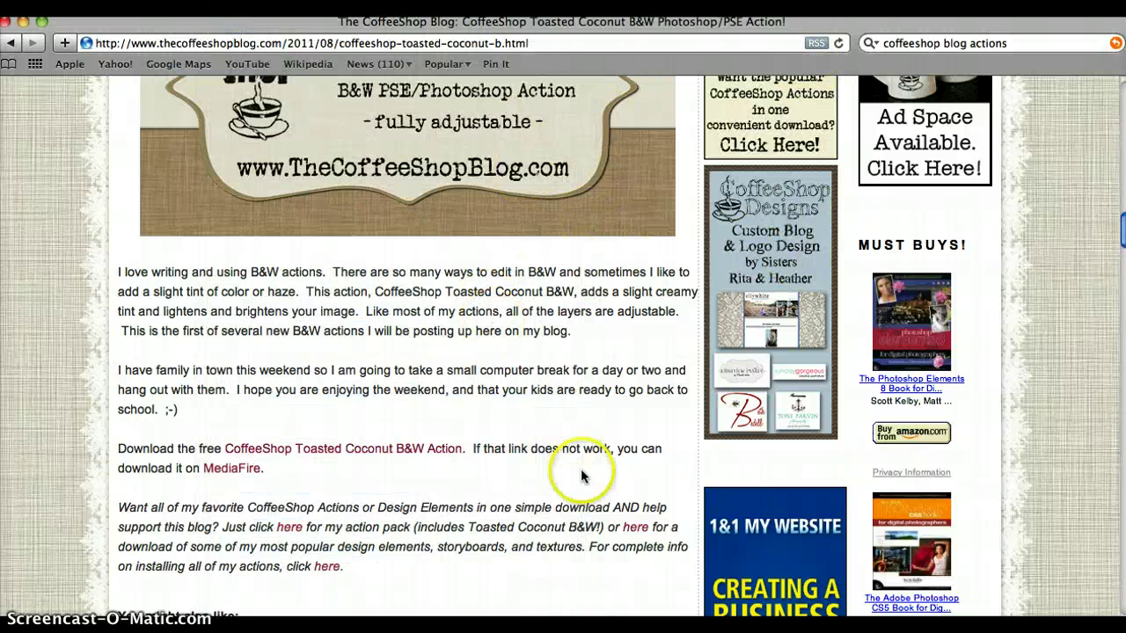
In Photoshop, refresh the Actions panel, select Toasted Coconut BW, and bring up File > Open.
click(627, 626)
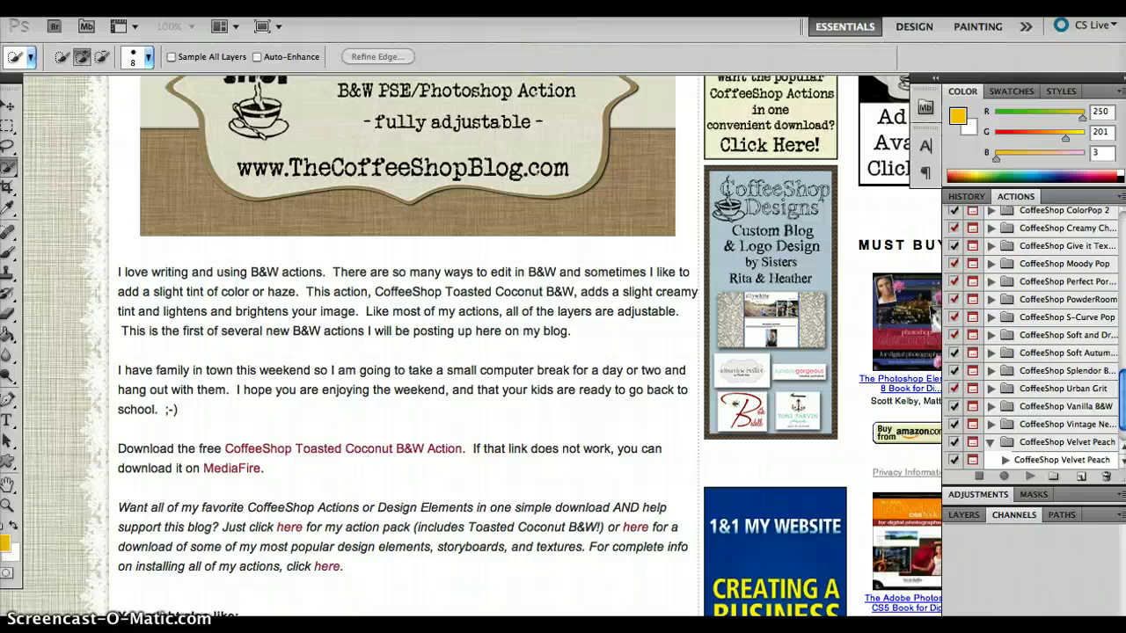
click(464, 2)
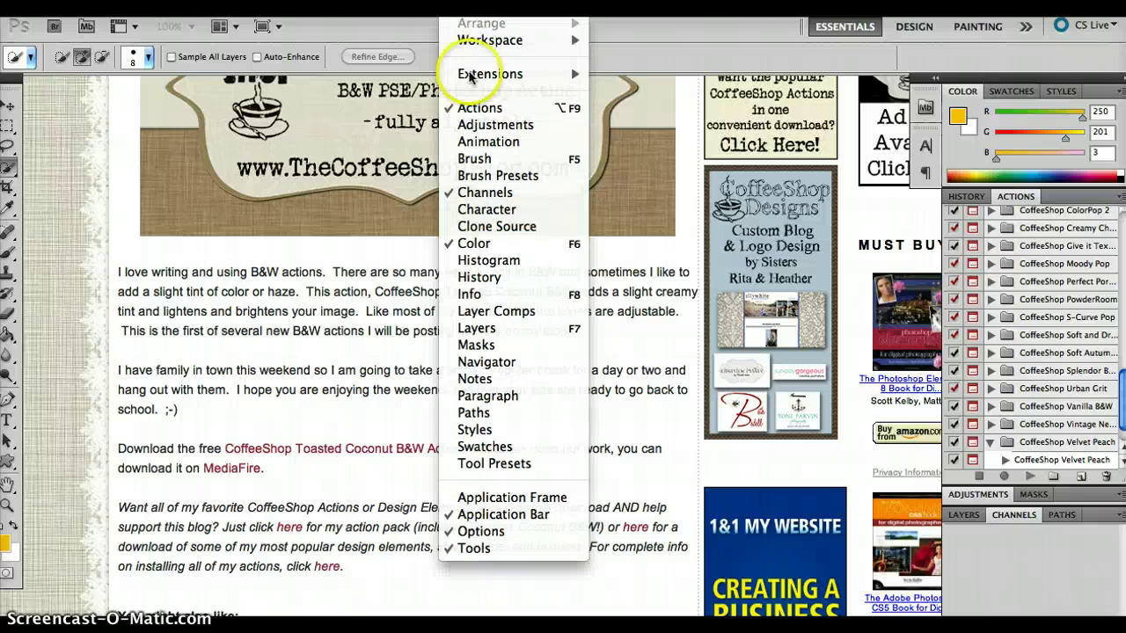
click(475, 108)
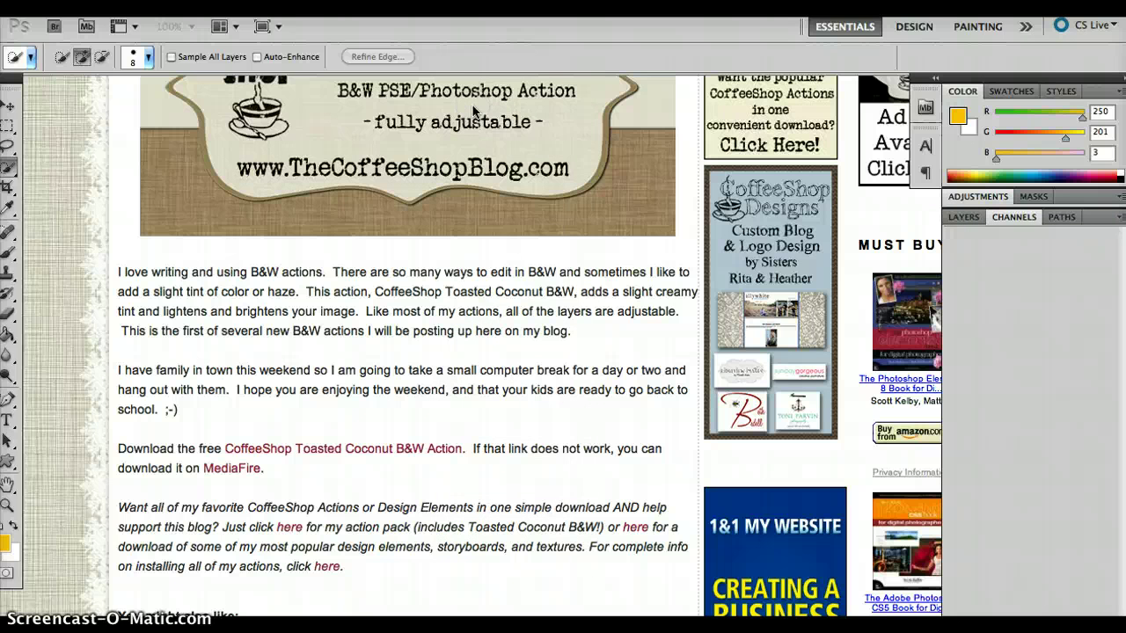
click(464, 2)
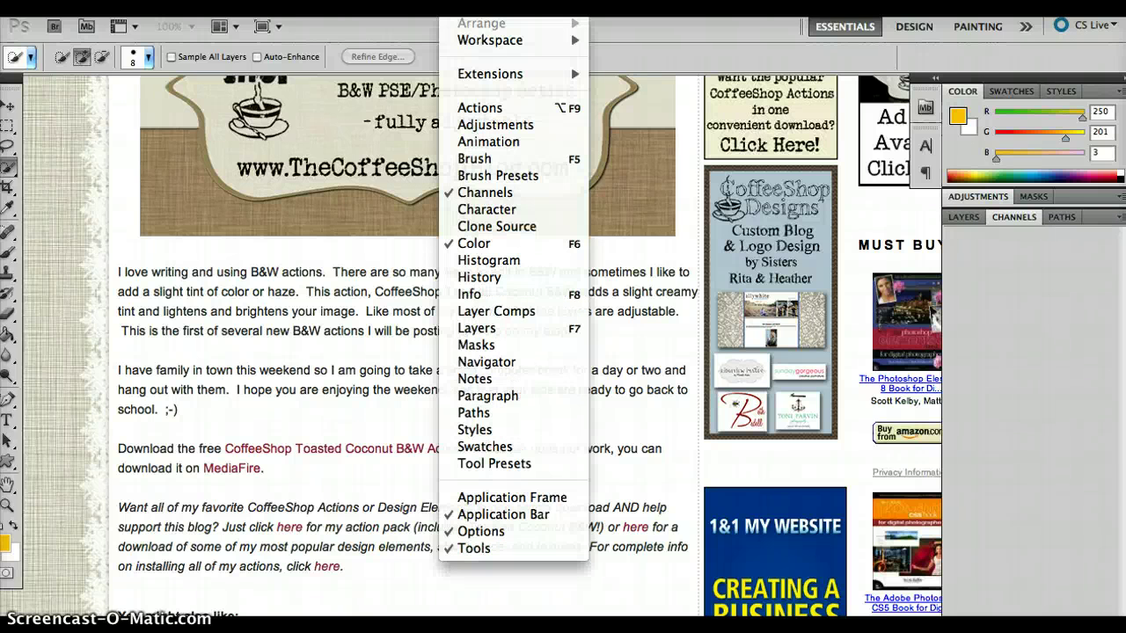
click(481, 109)
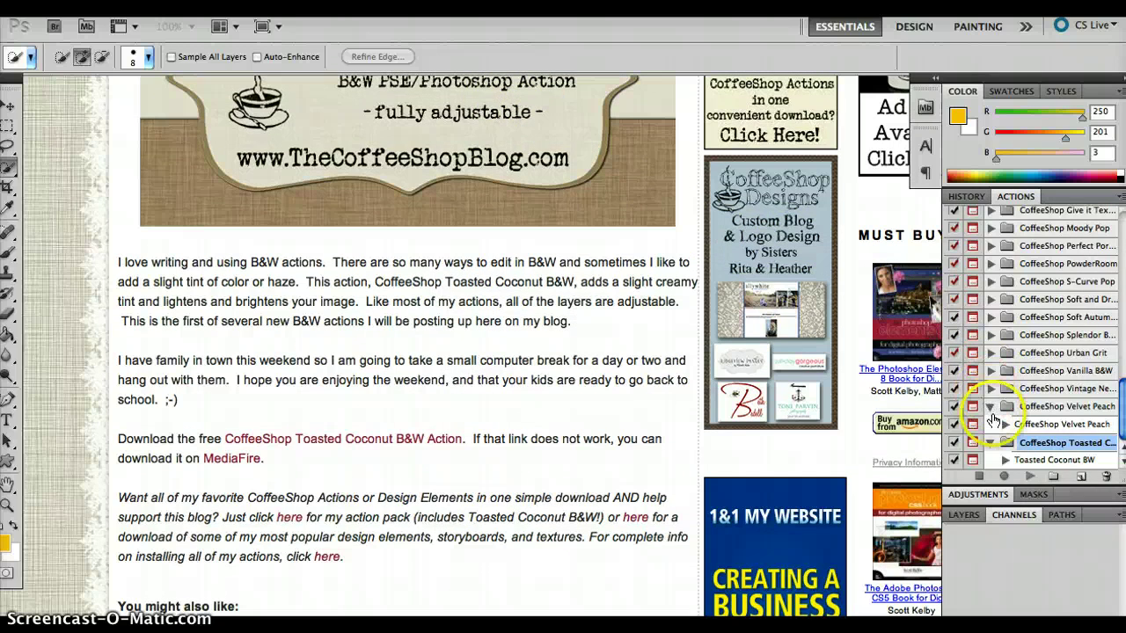
click(1044, 462)
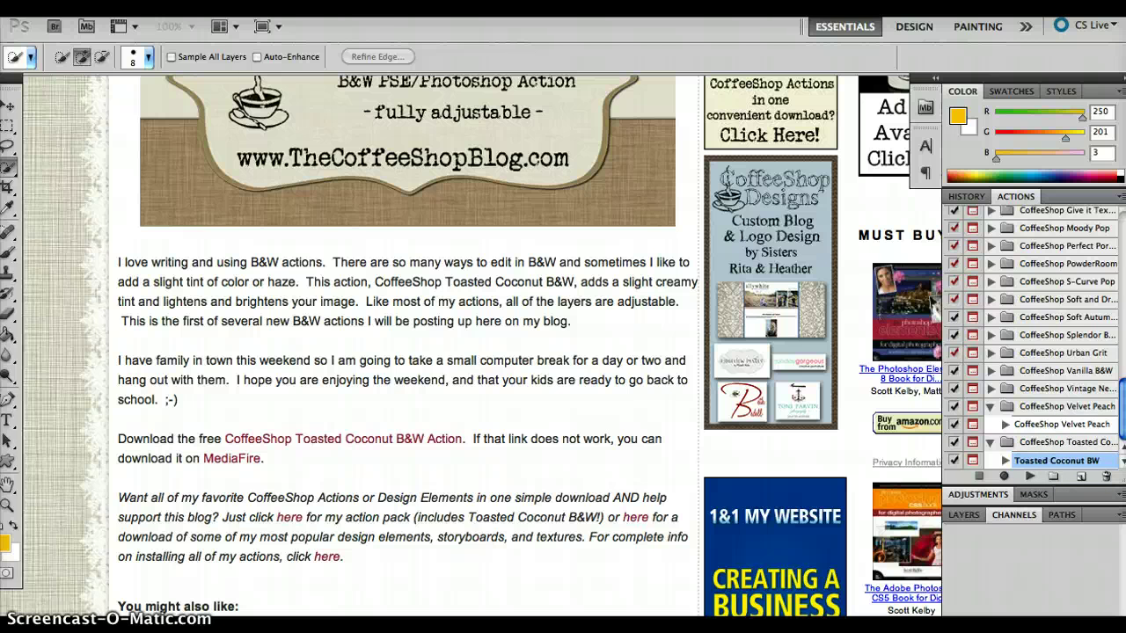
click(145, 1)
click(151, 38)
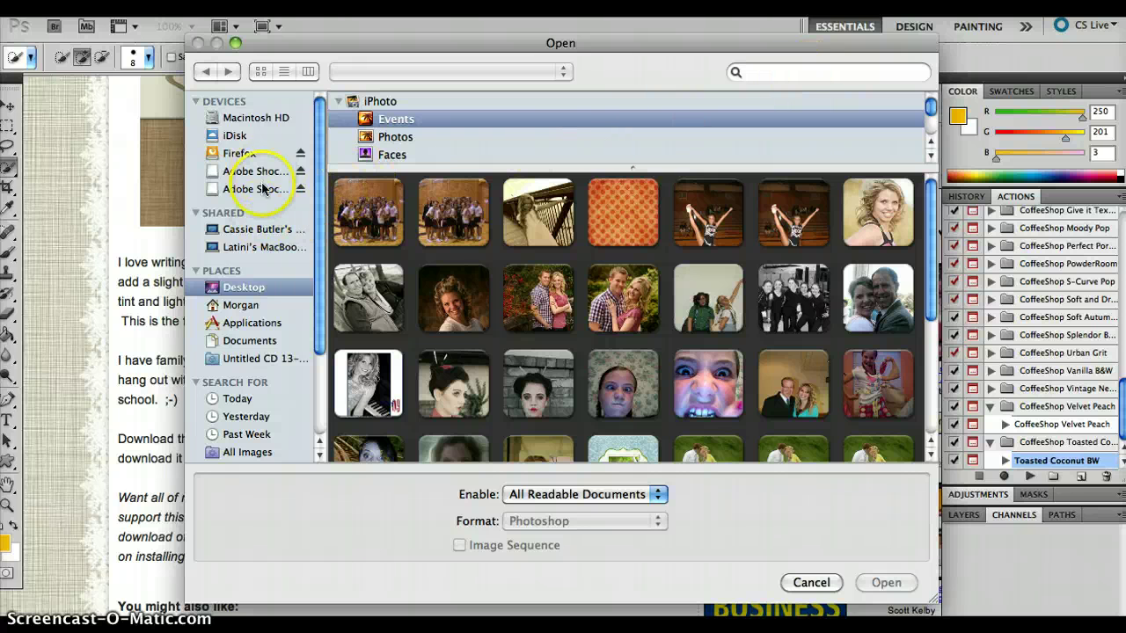
Browse to the Desktop in the Open dialog and open sisters.jpg.
click(250, 300)
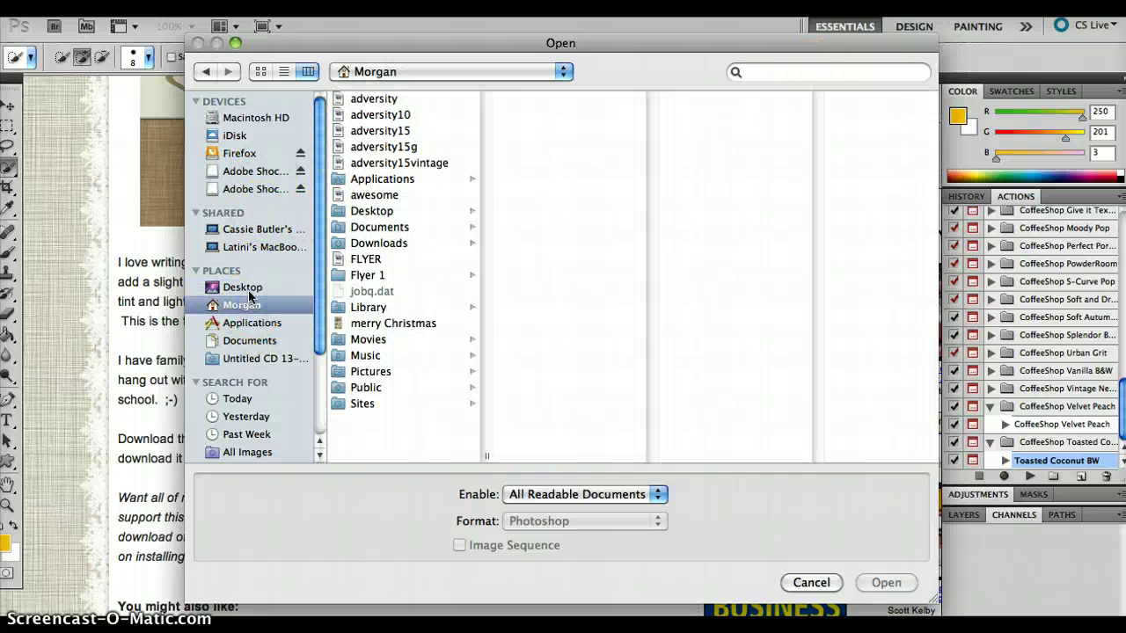
click(249, 290)
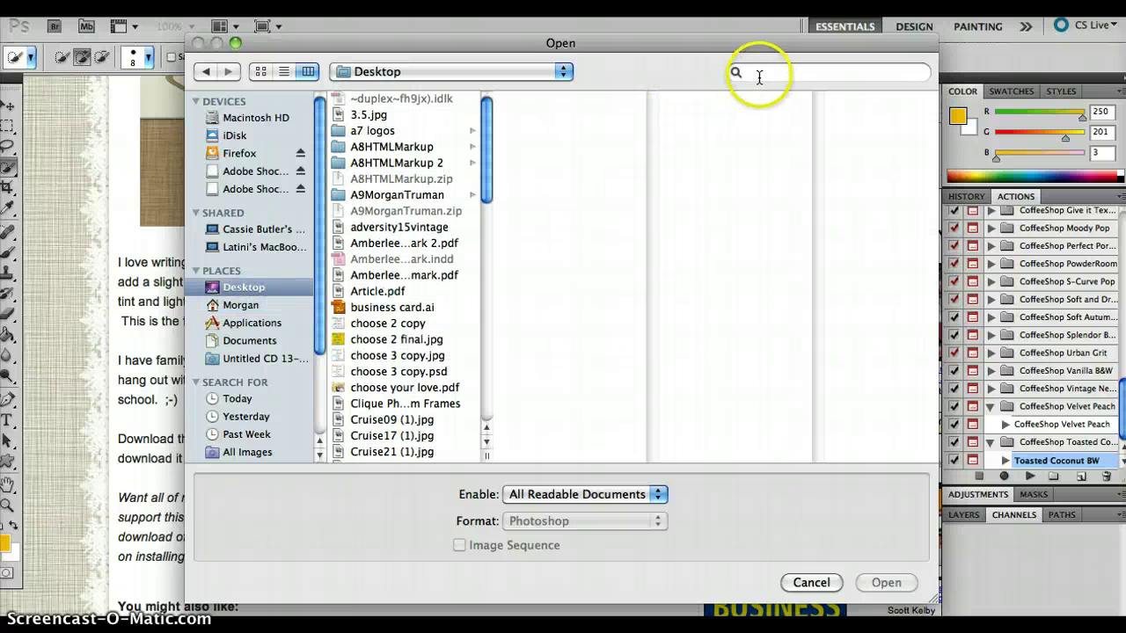
click(759, 76)
scroll(393, 255, down, 3)
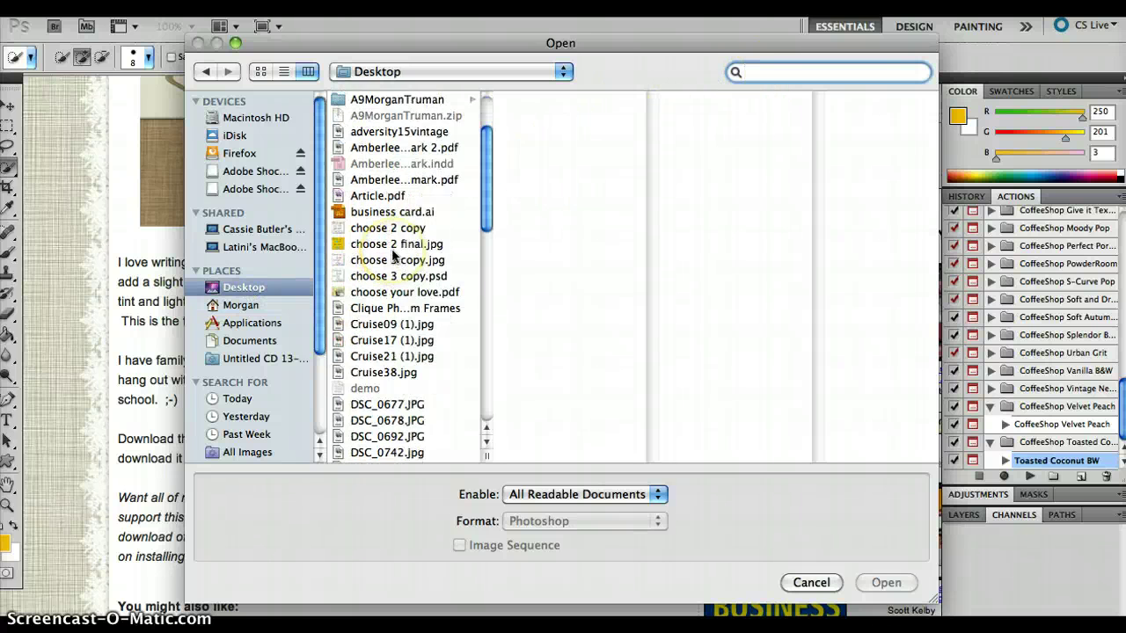
scroll(394, 255, down, 10)
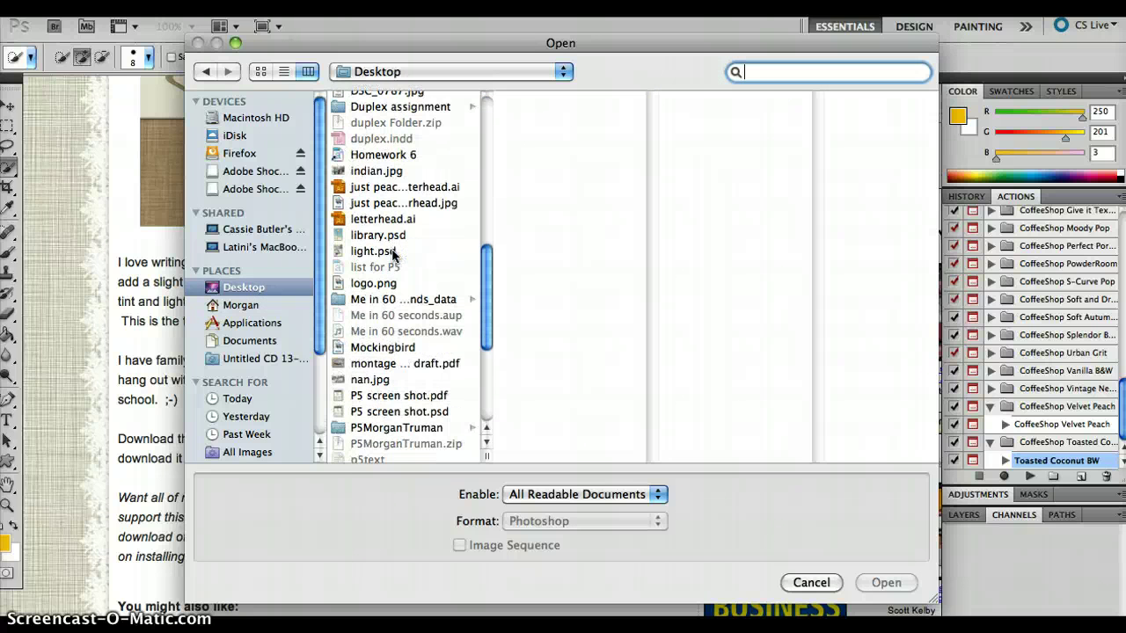
scroll(393, 255, down, 5)
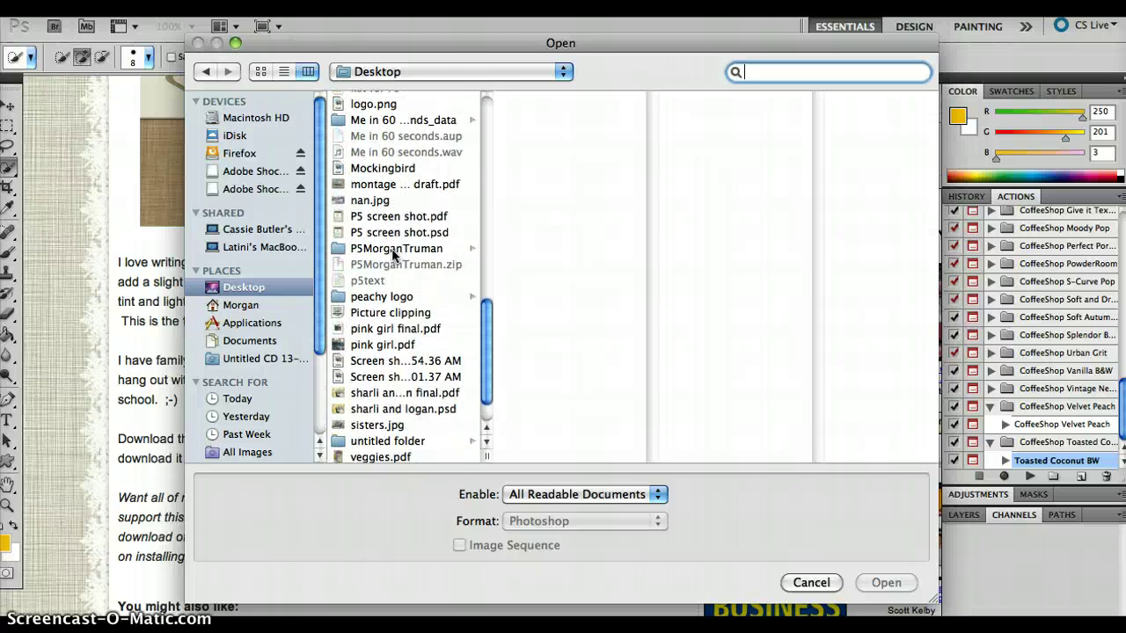
click(380, 426)
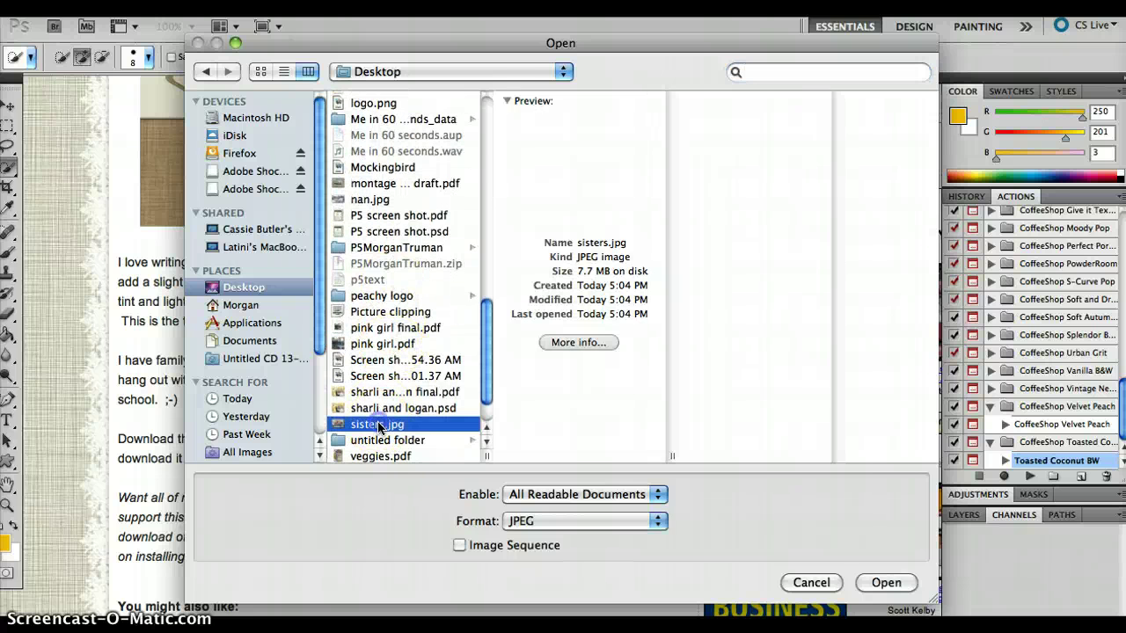
double_click(379, 425)
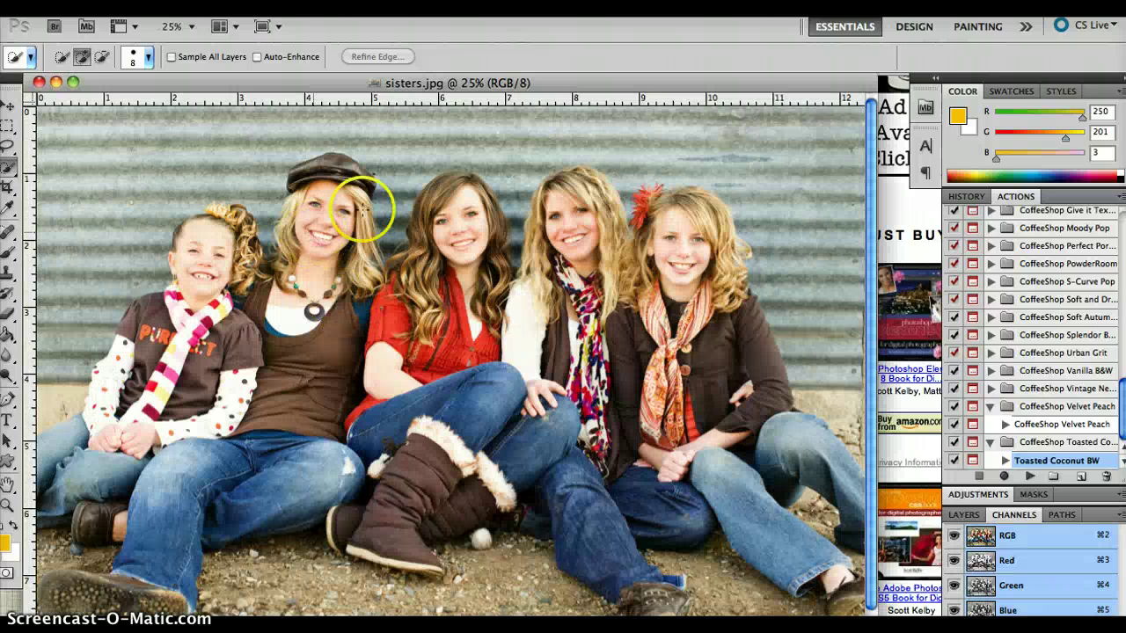
Play the Toasted Coconut BW action on sisters.jpg and continue past its welcome message.
click(619, 84)
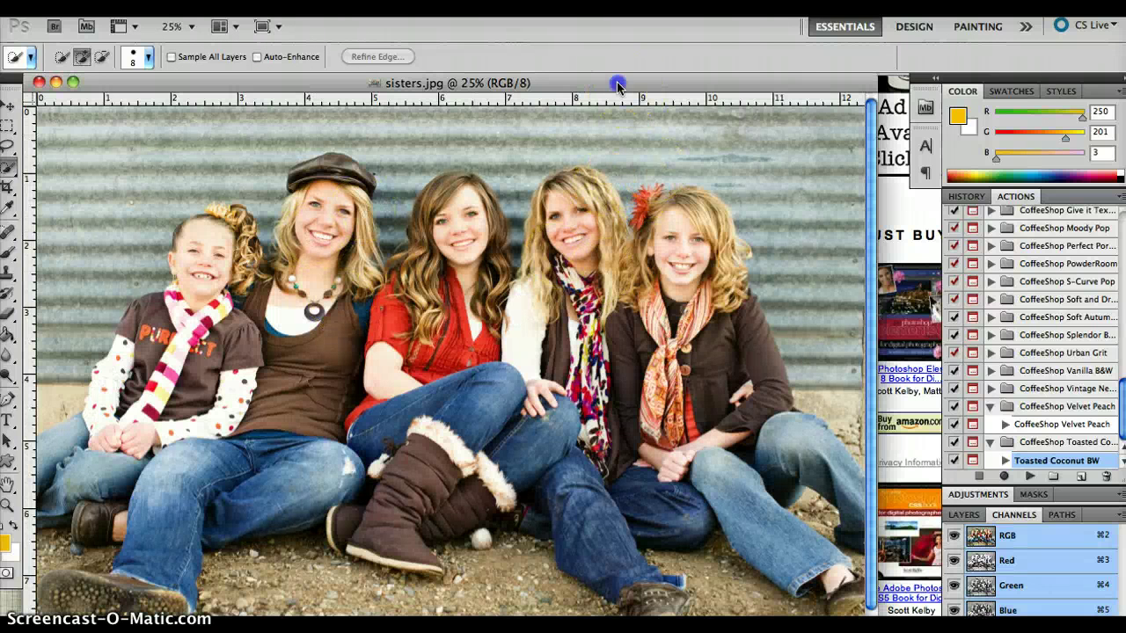
click(1030, 476)
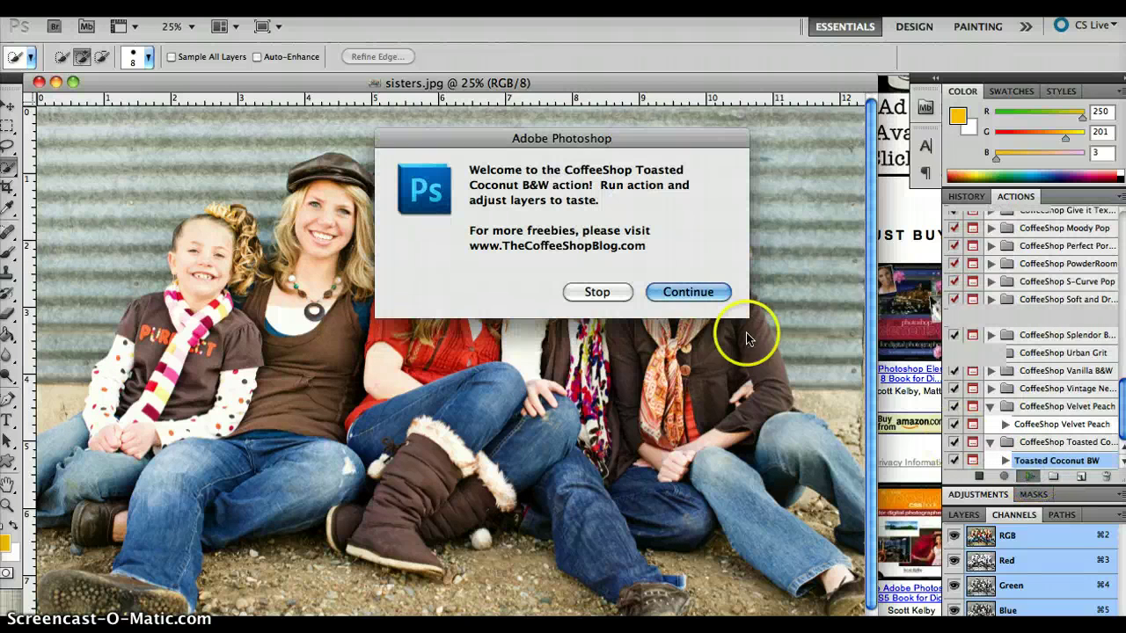
click(692, 292)
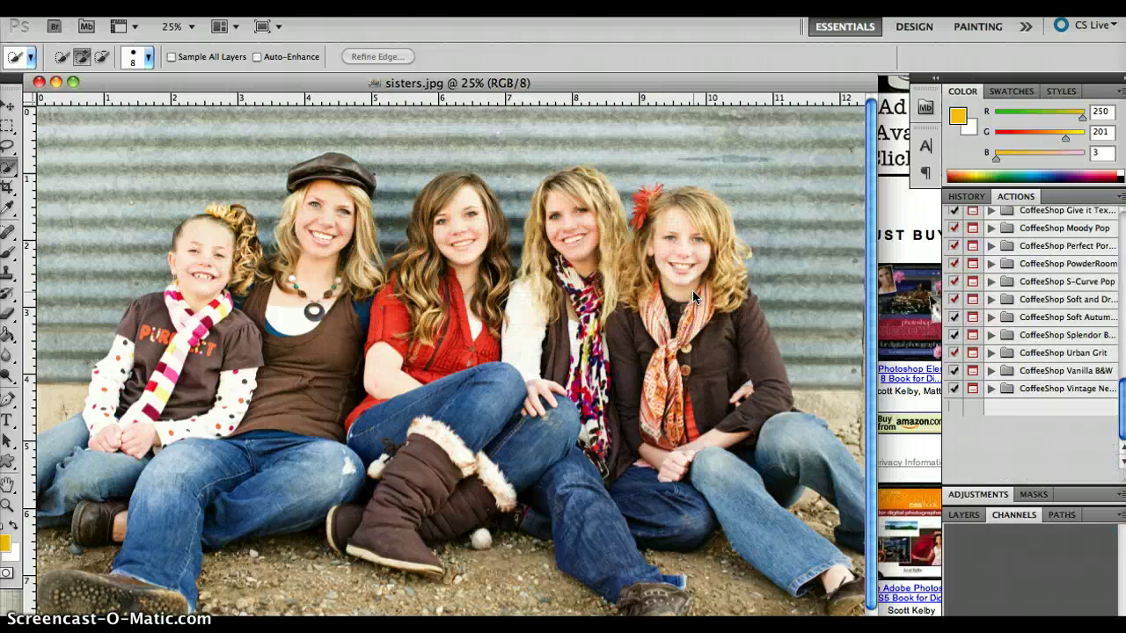